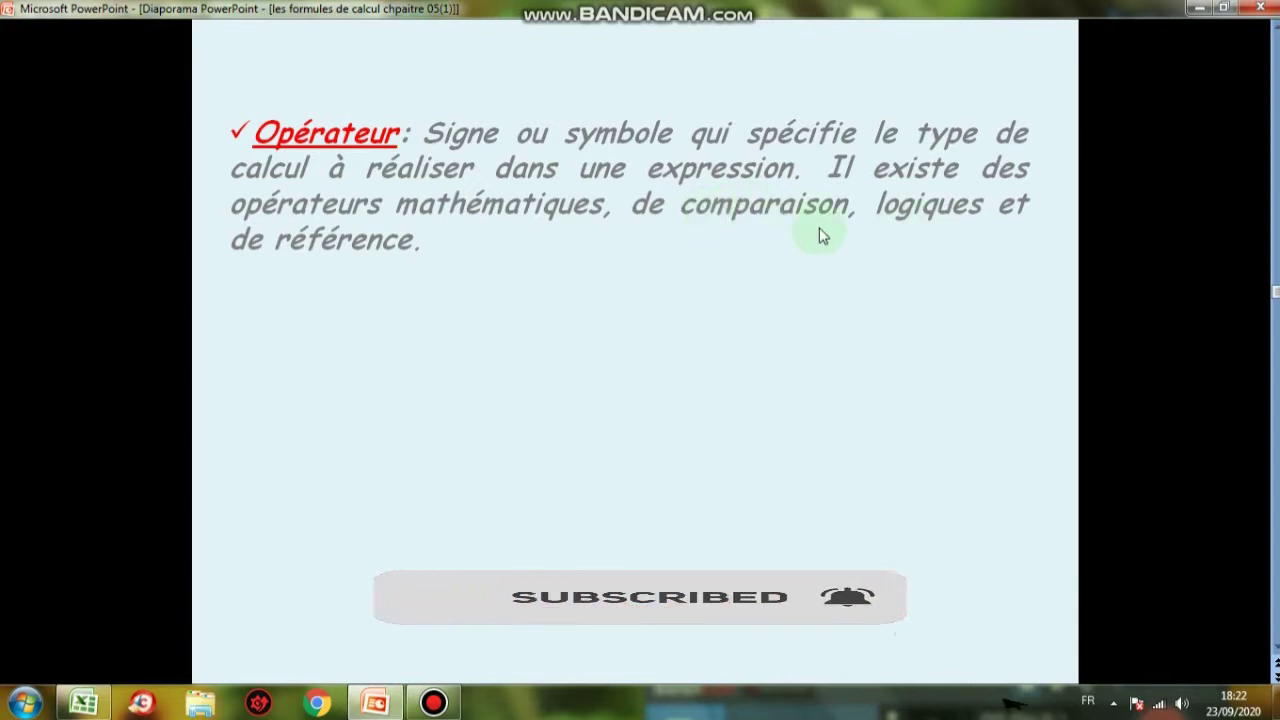
Reveal the Fonction definition on the slide, then switch to the Excel workbook and open the Fonction sheet
click(627, 282)
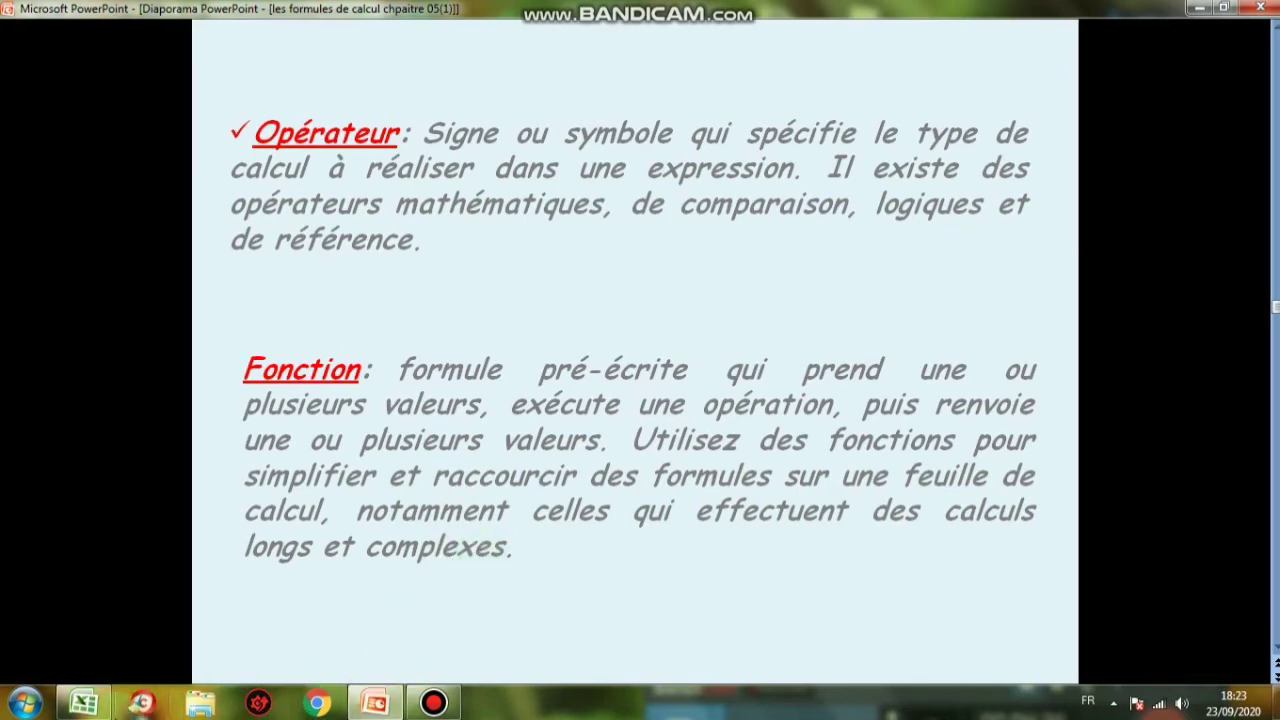
mouse_move(90, 702)
click(100, 662)
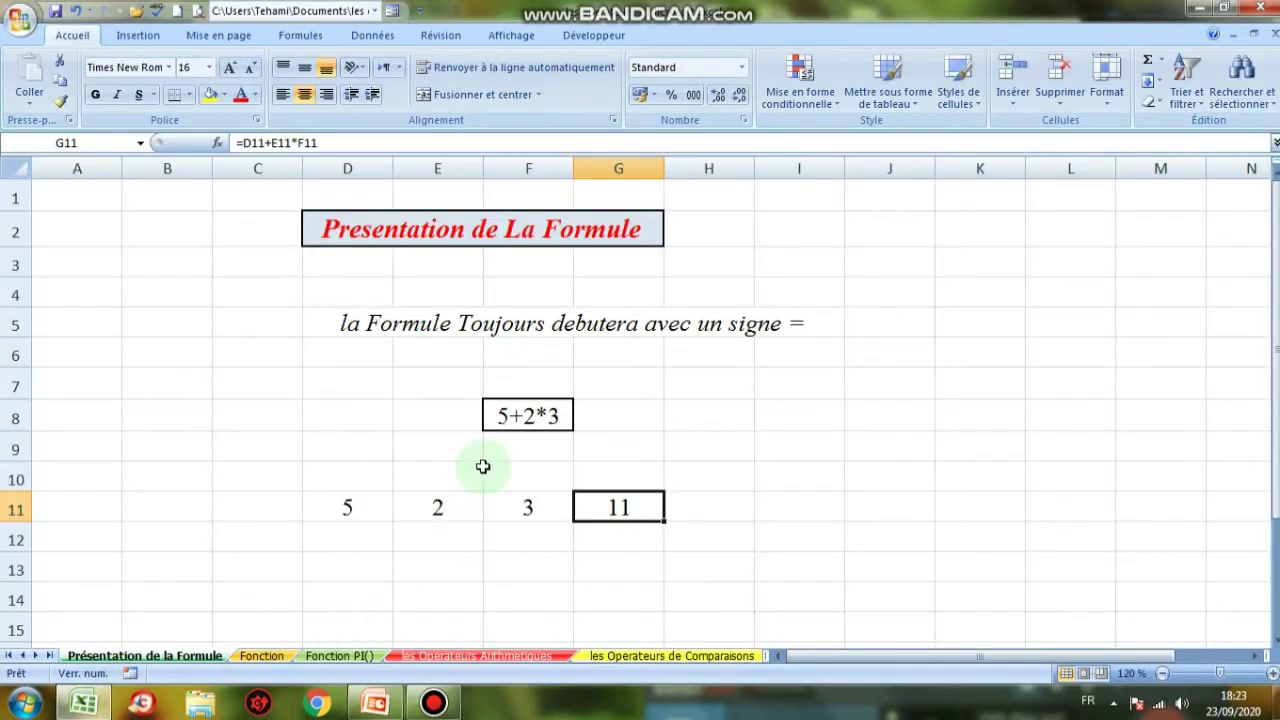
click(255, 657)
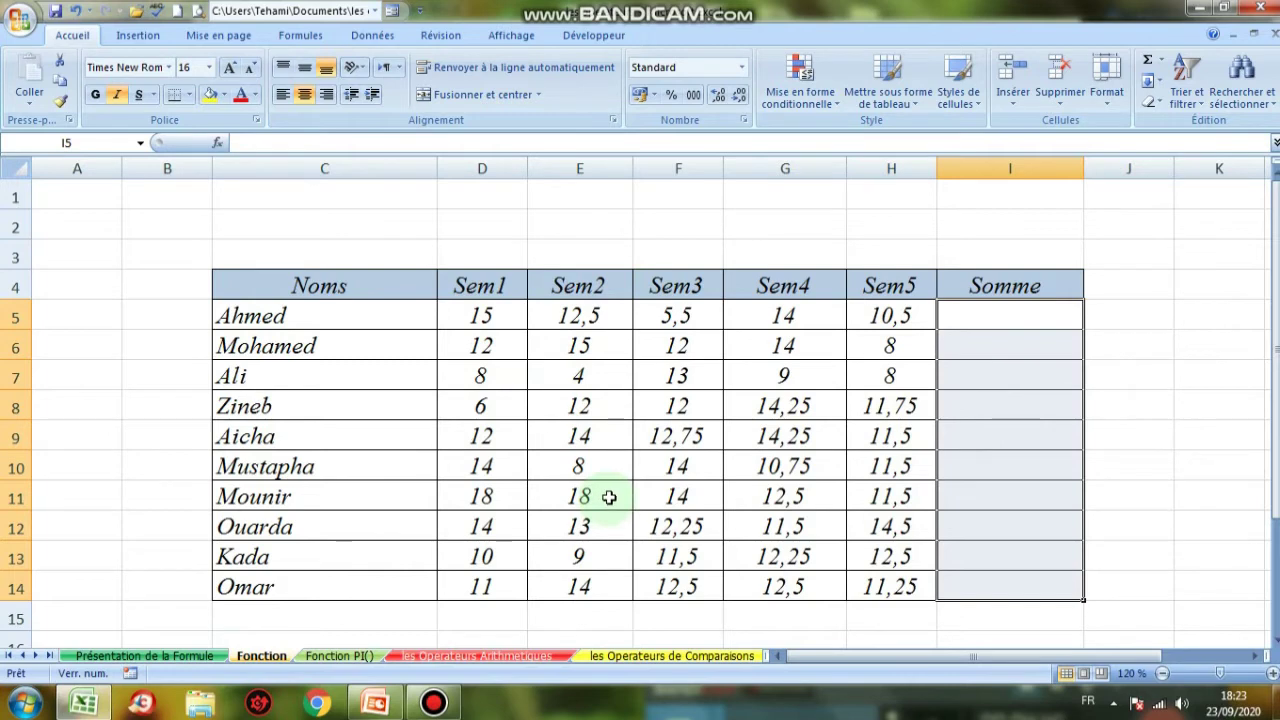
Enter the formula =D5+E5+F5+G5+H5 in cell I5 to add the Sem1 to Sem5 values of the first row
click(976, 315)
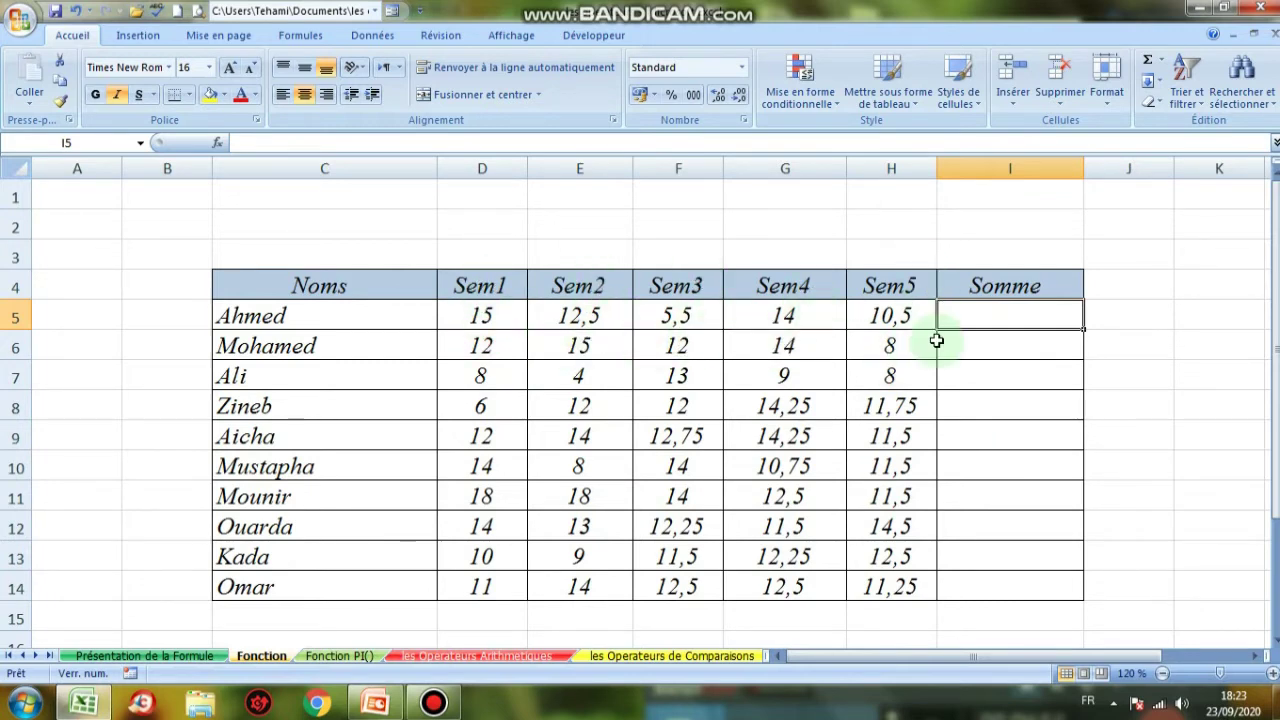
text(=)
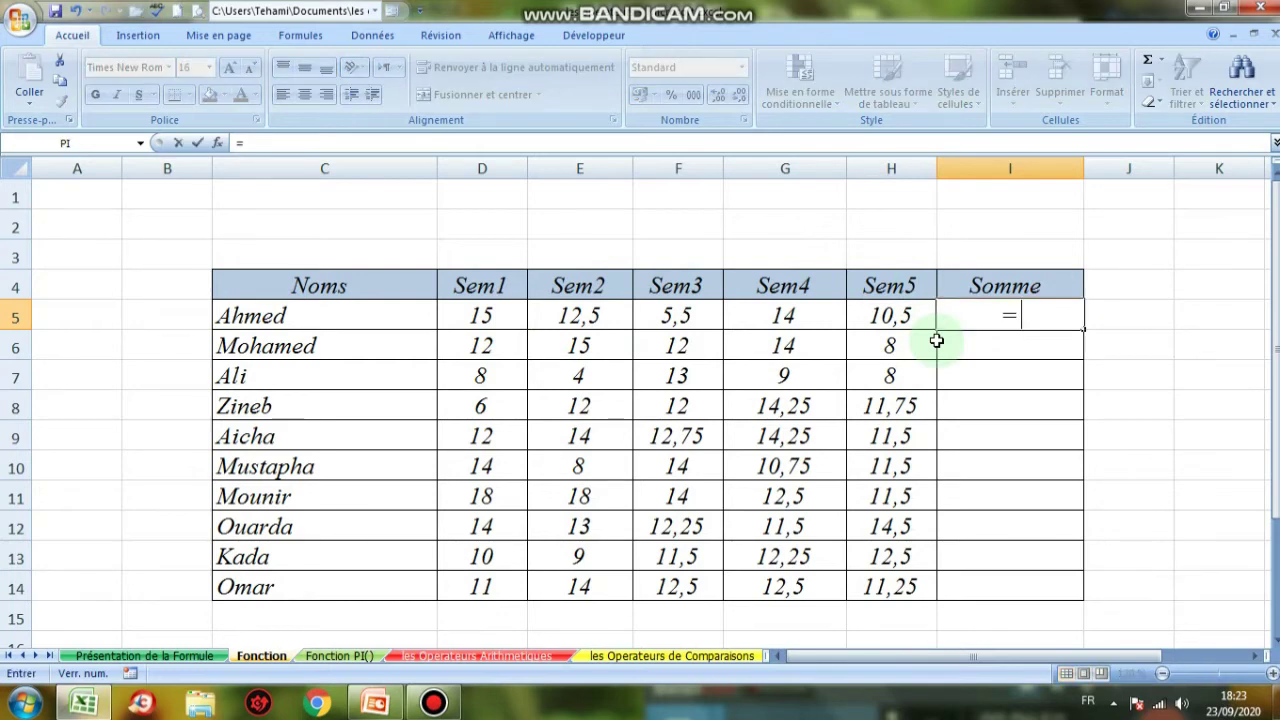
click(484, 316)
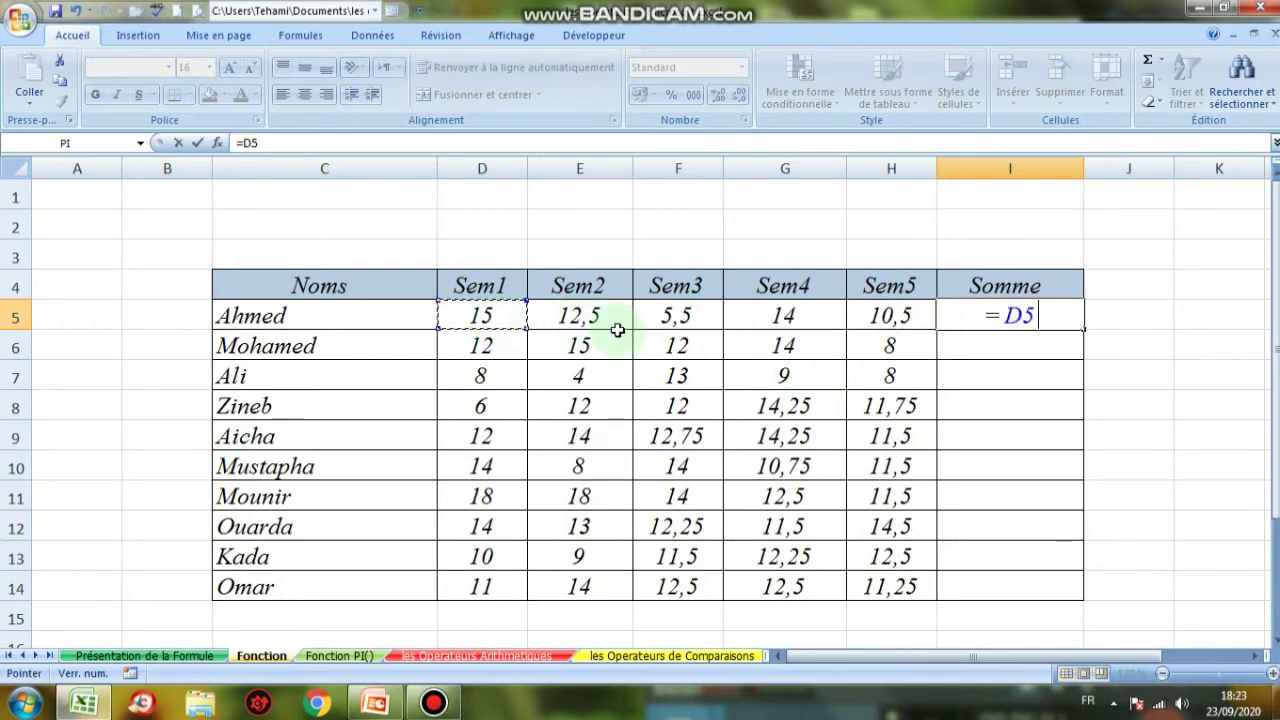
text(+)
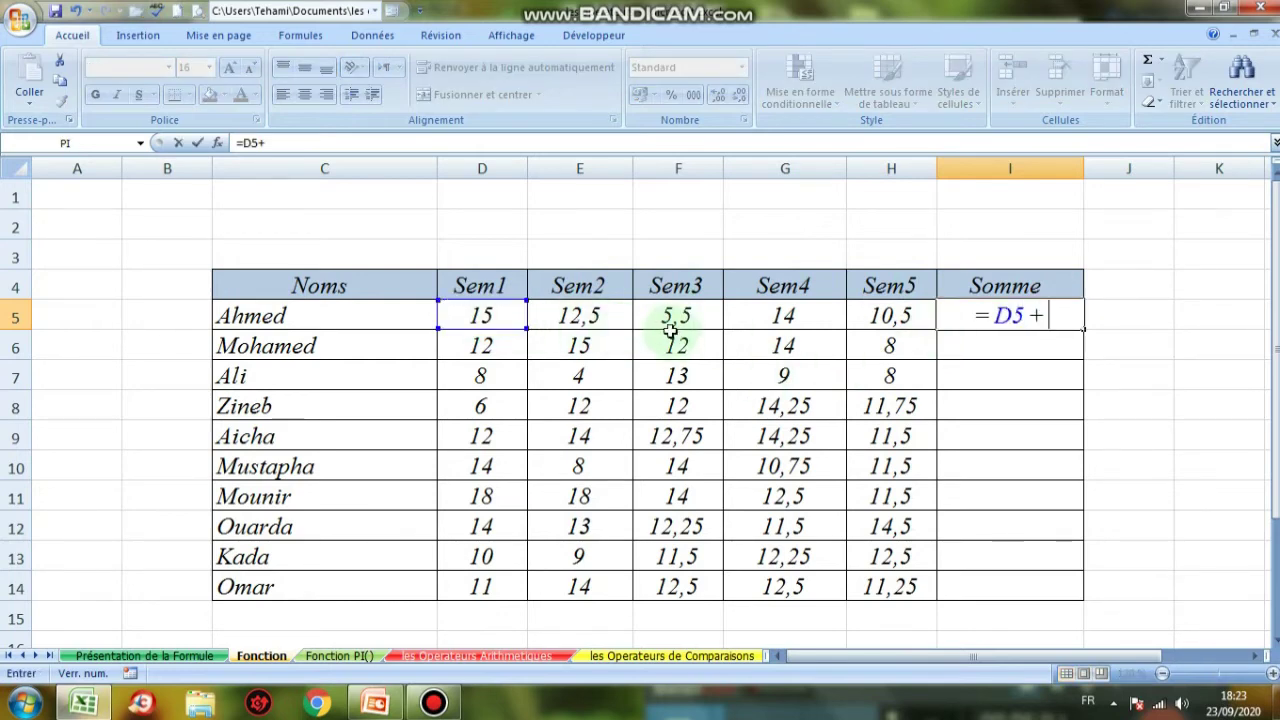
click(588, 314)
text(+)
click(672, 314)
text(+)
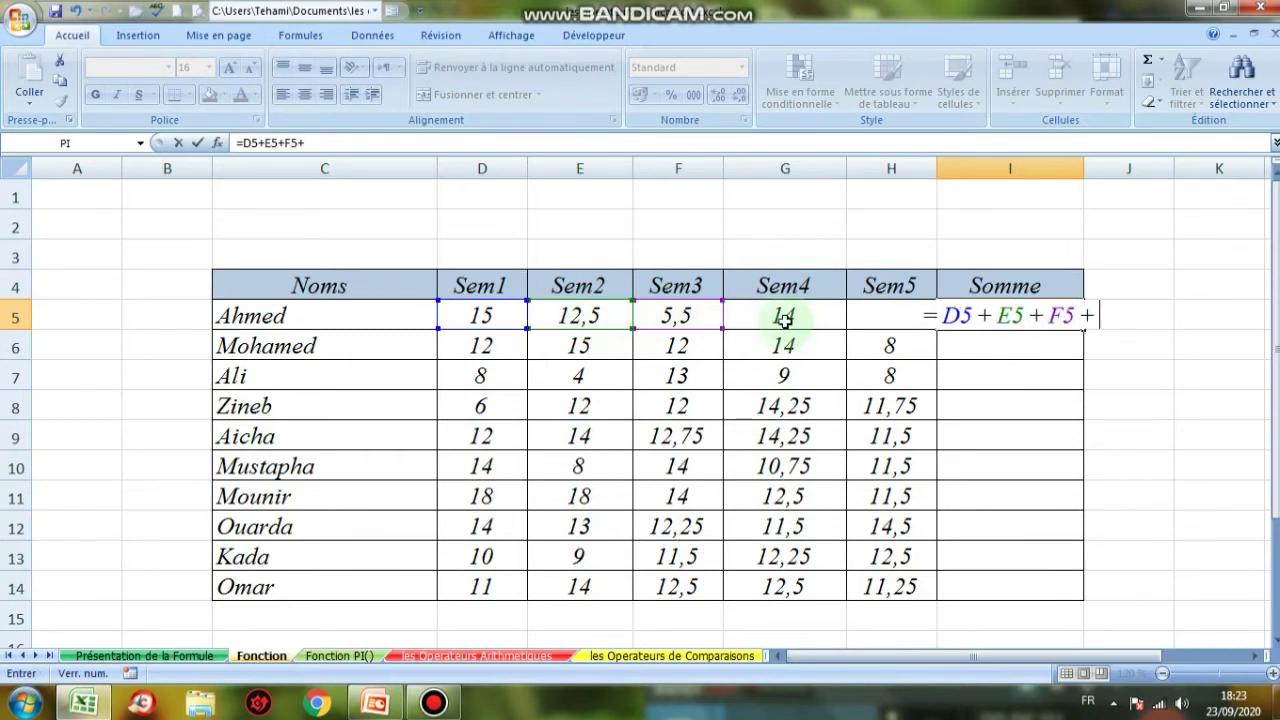
click(780, 316)
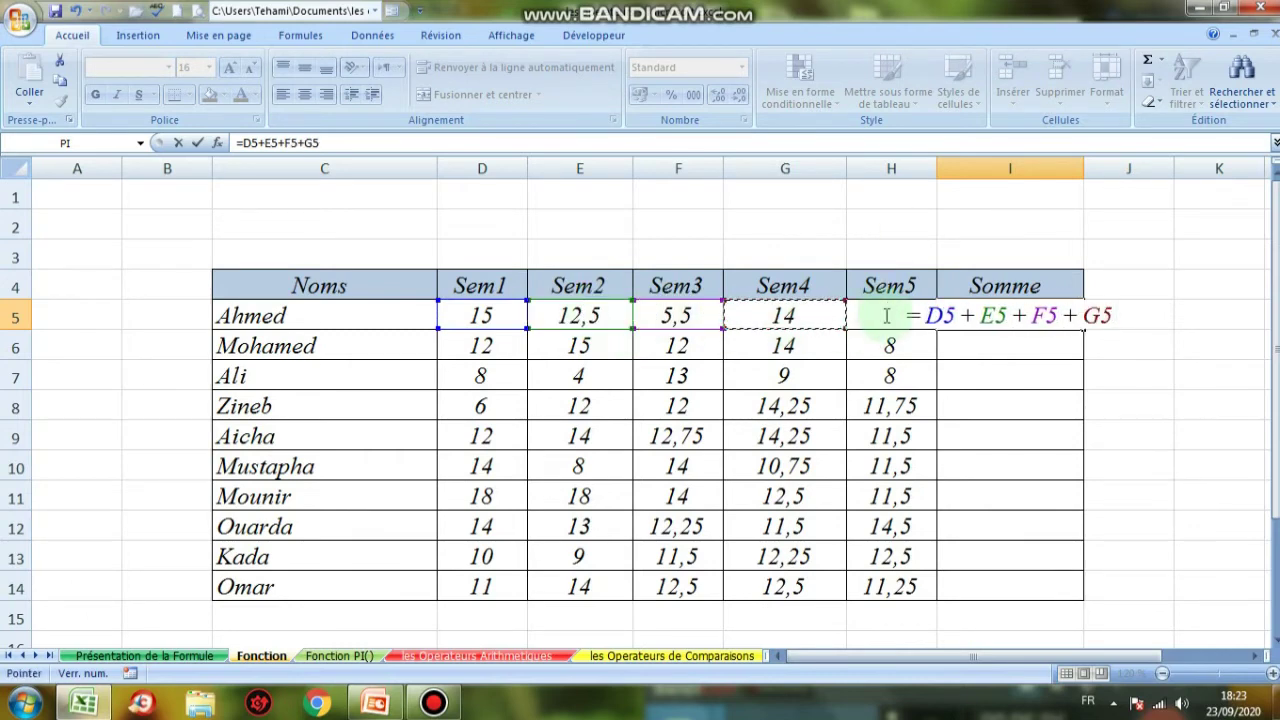
text(+h)
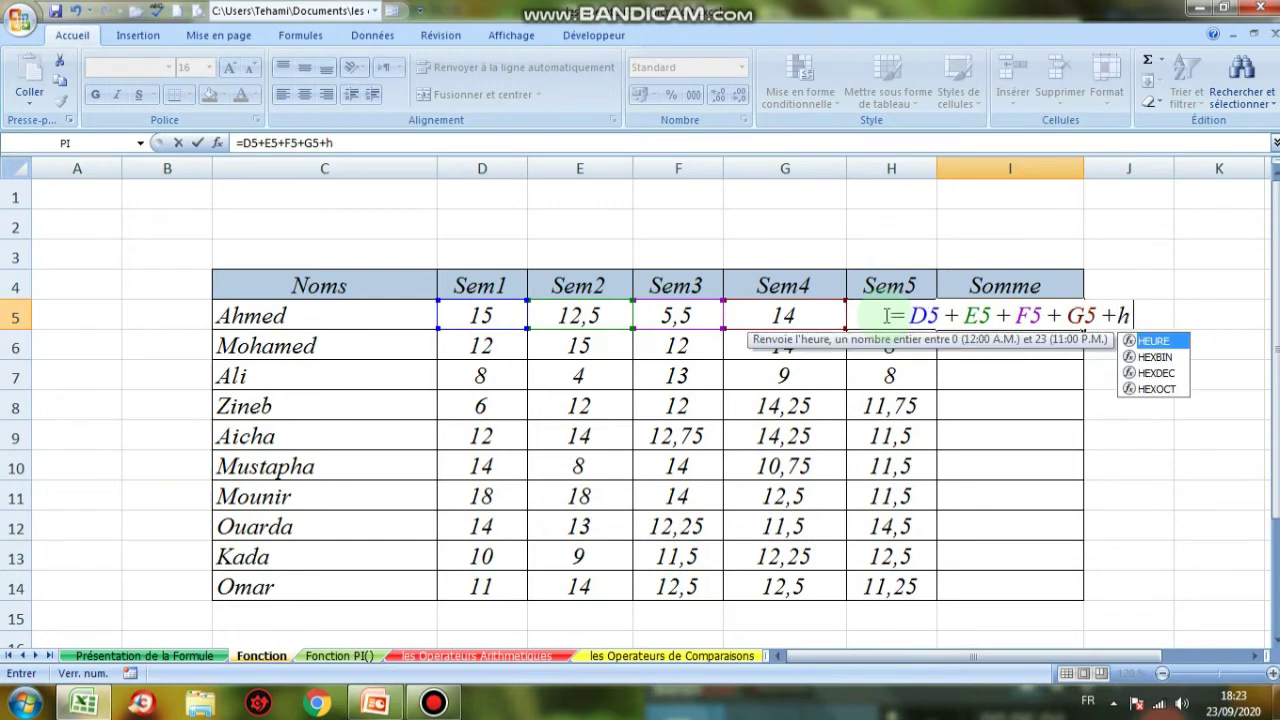
text(5)
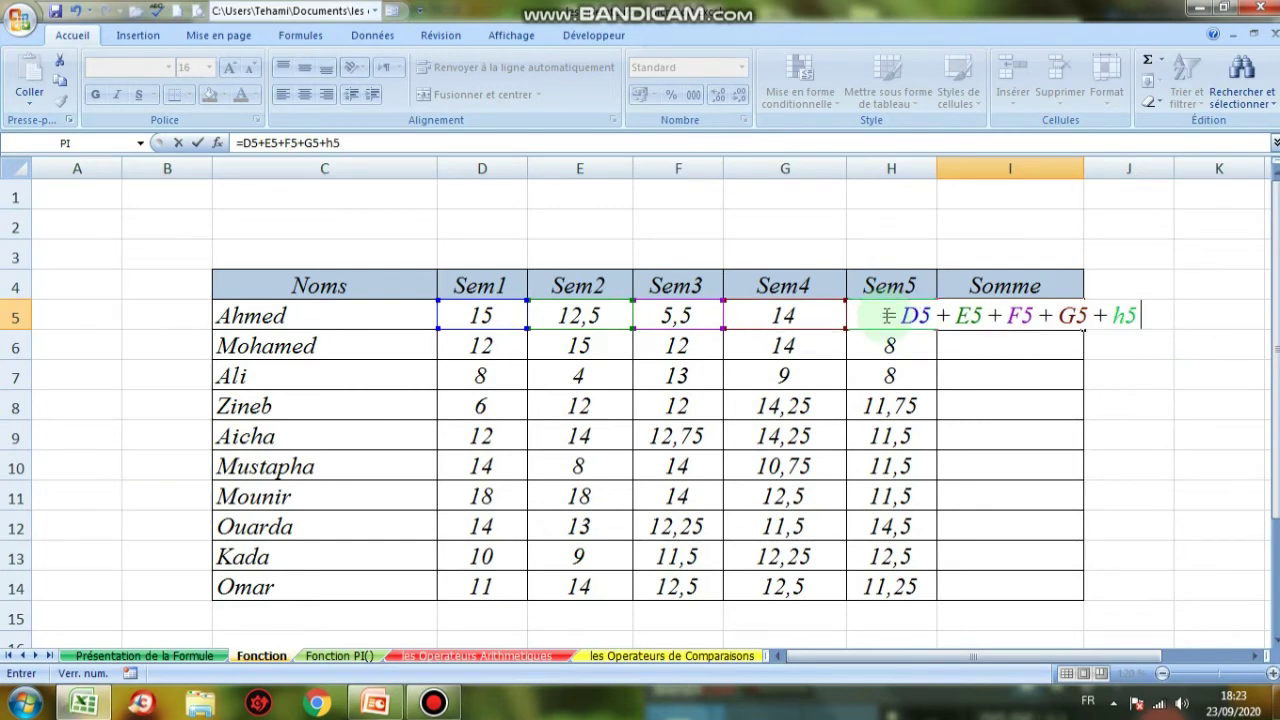
click(1023, 336)
click(1025, 318)
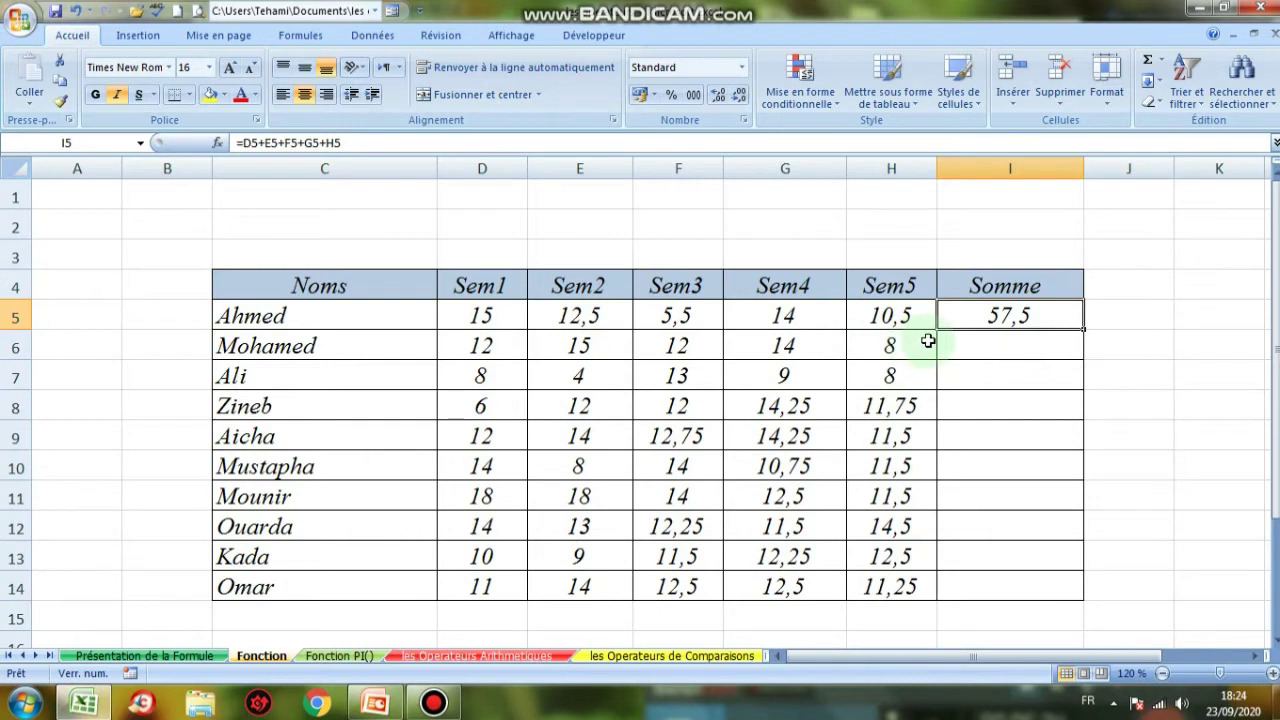
Clear the addition formula from cell I5 in the Somme column
click(1020, 345)
click(1015, 318)
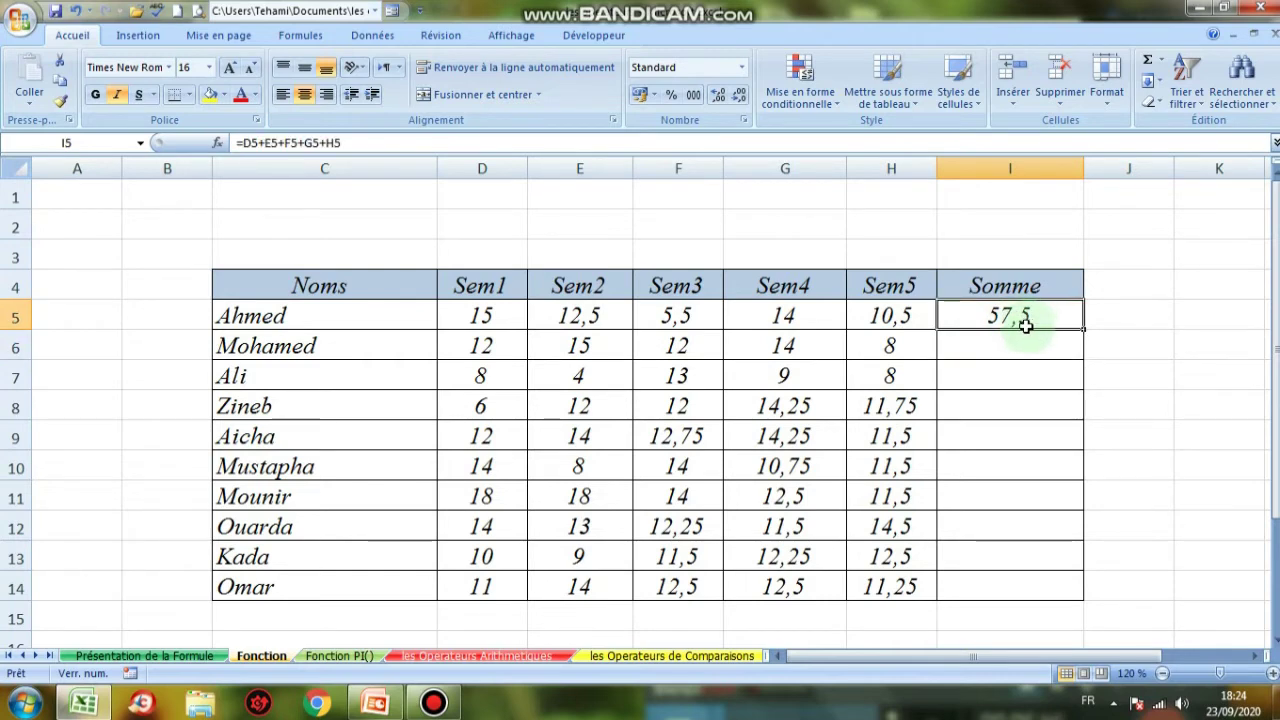
key(Delete)
click(1023, 355)
Enter the function =SOMME(D5:H5) in cell I5 to total the first row's Sem1 to Sem5 values
click(1005, 322)
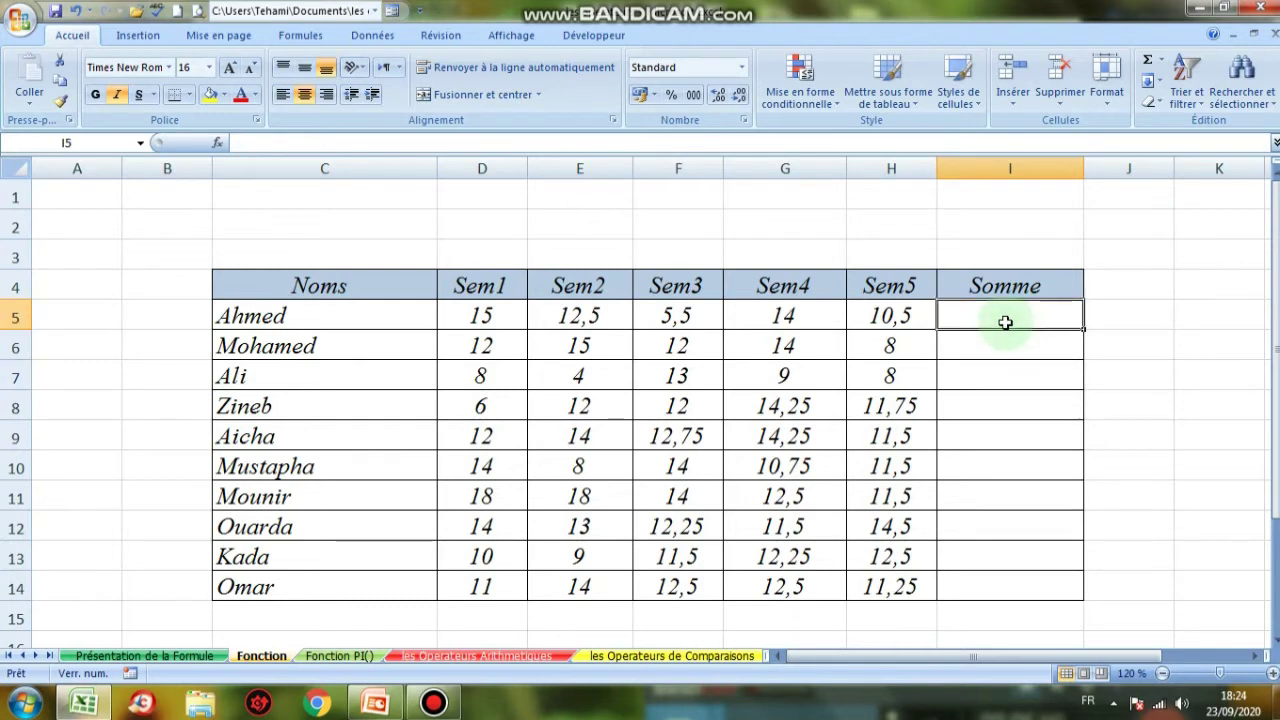
text(=)
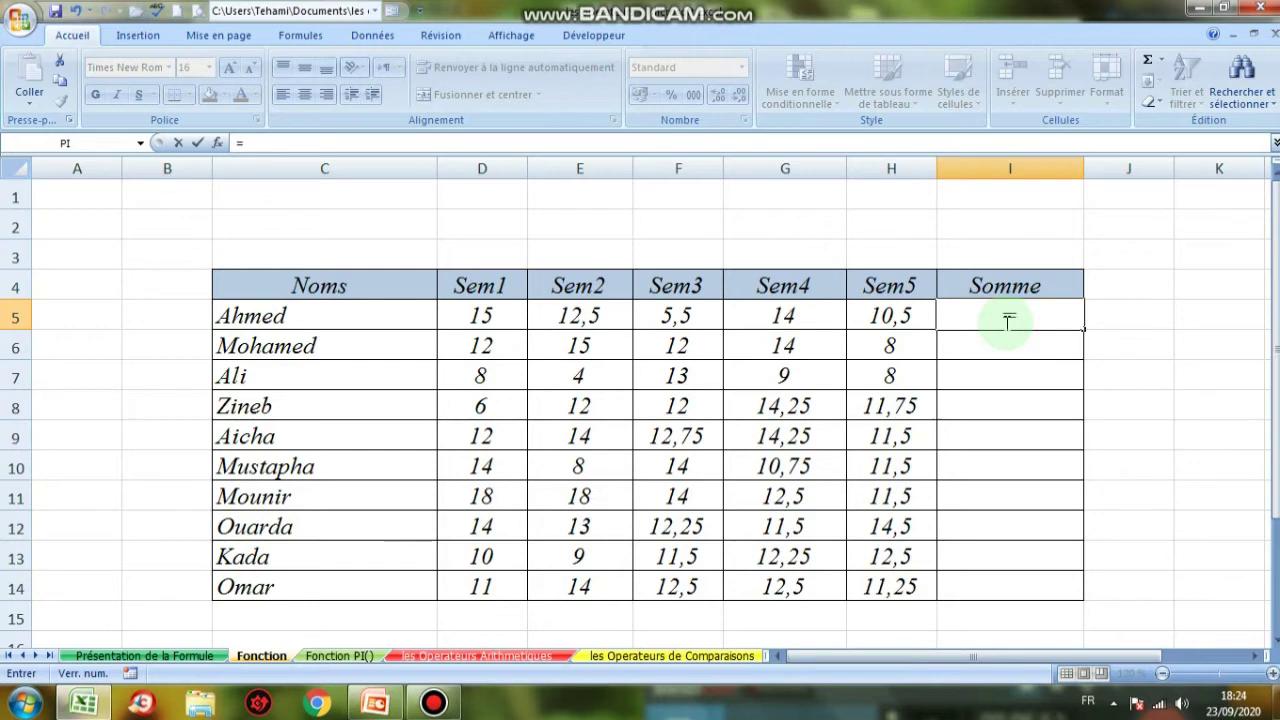
text(som)
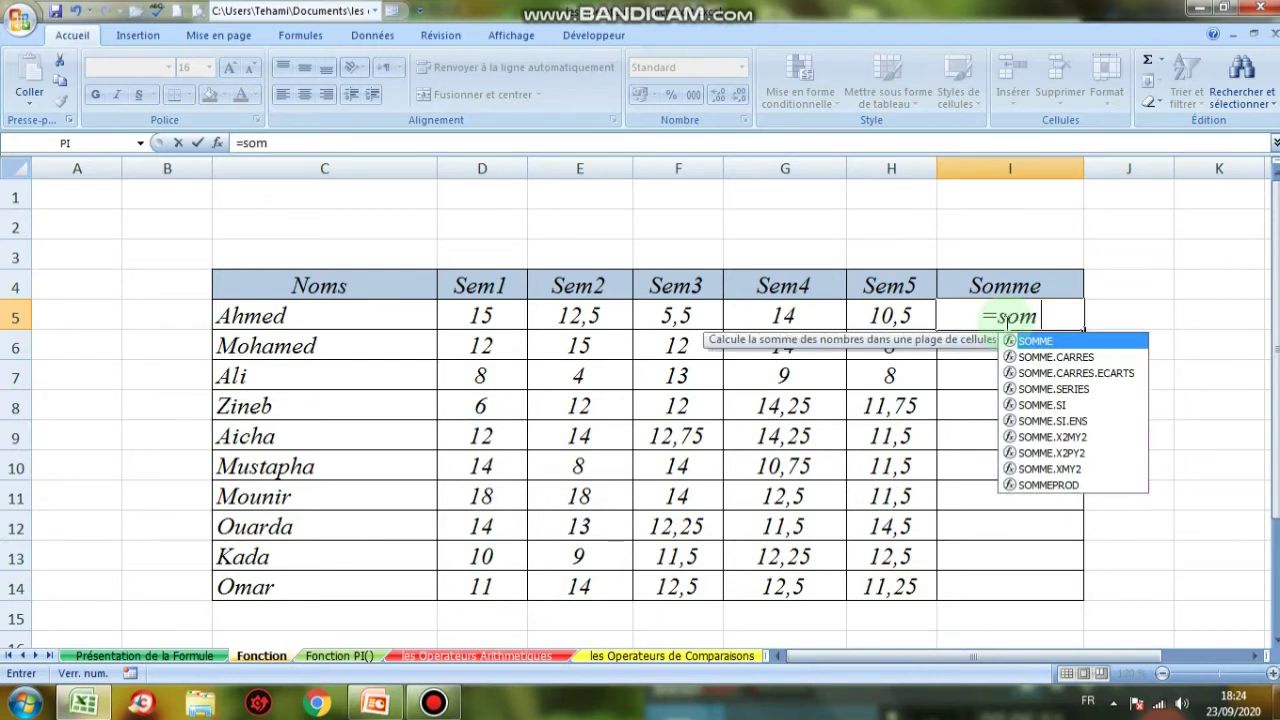
text(me)
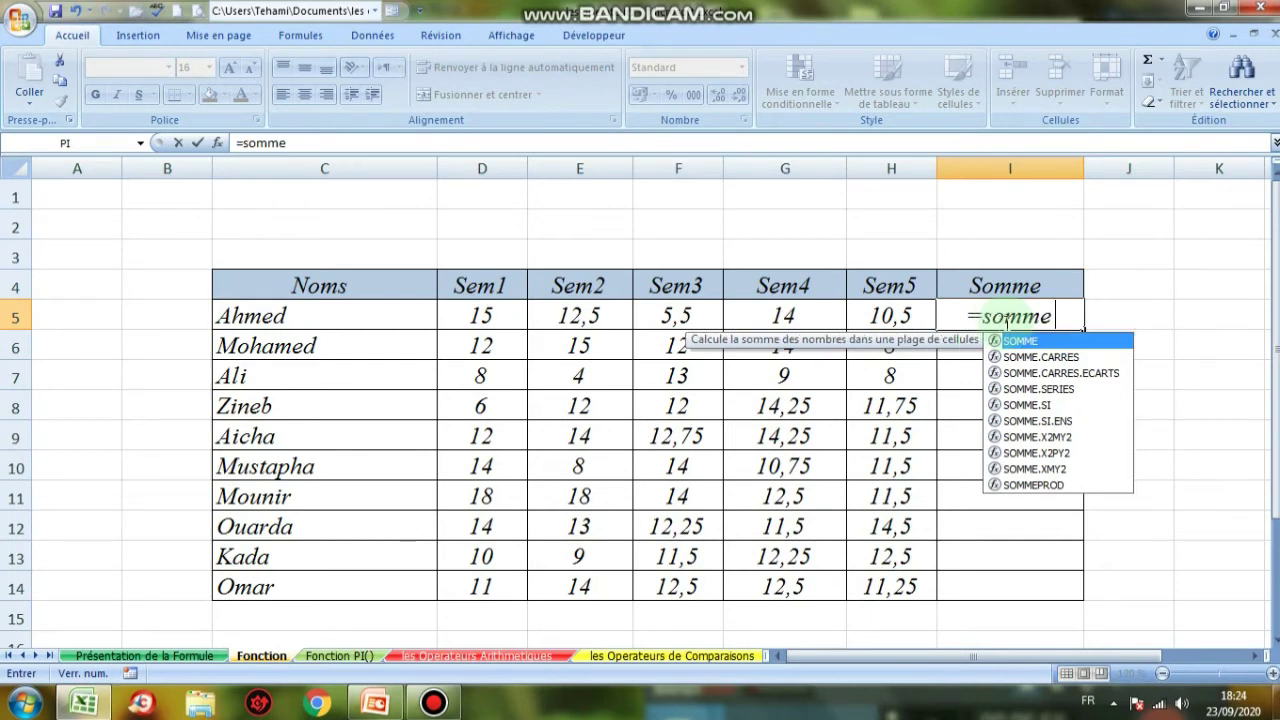
text(()
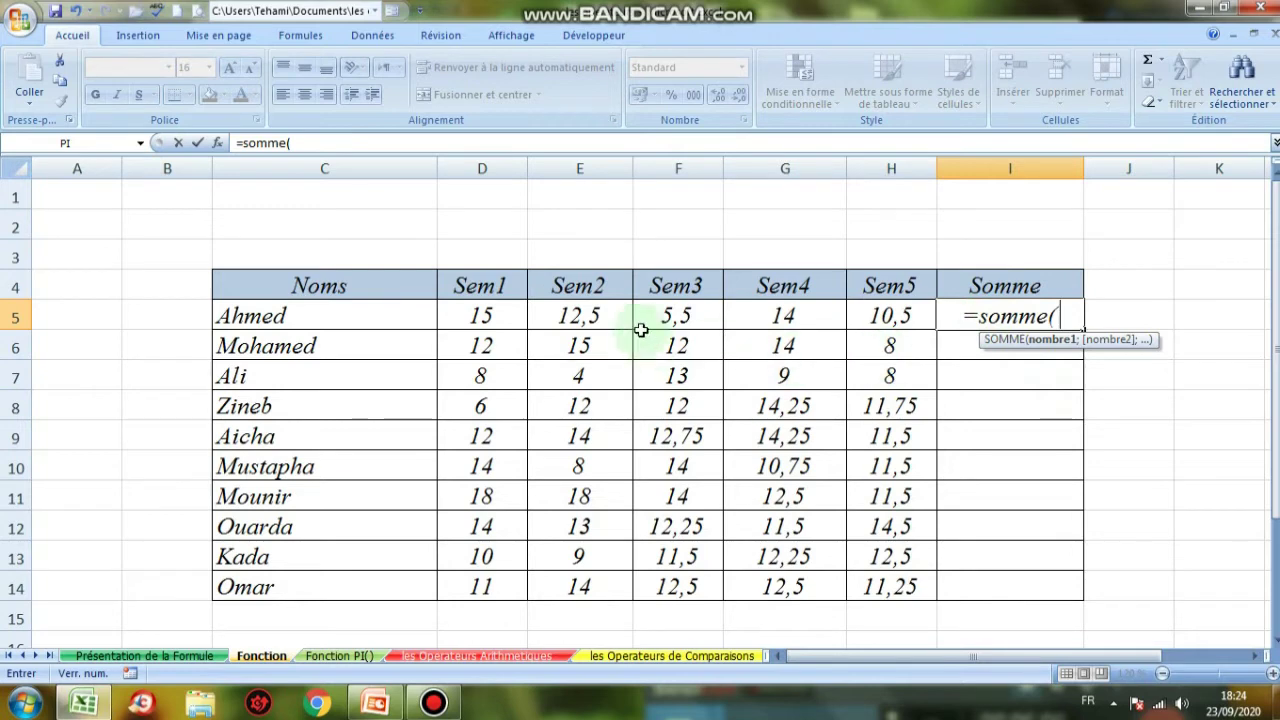
click(480, 316)
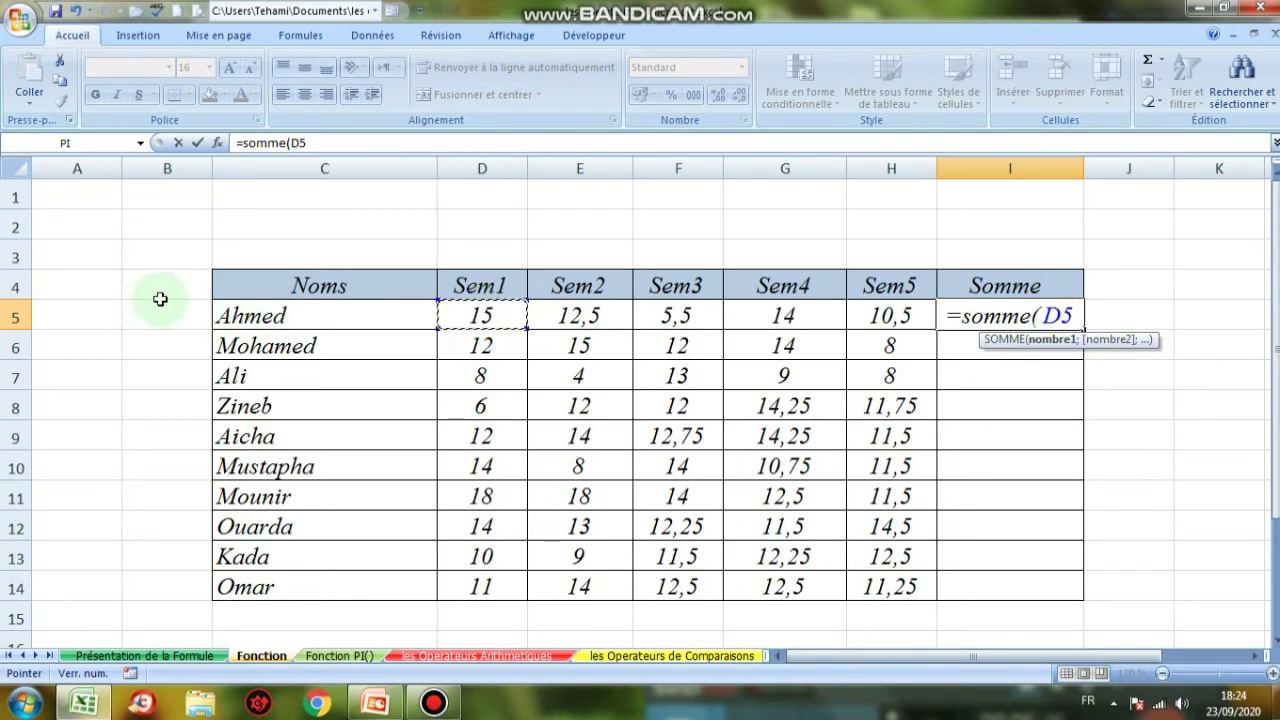
key(F8)
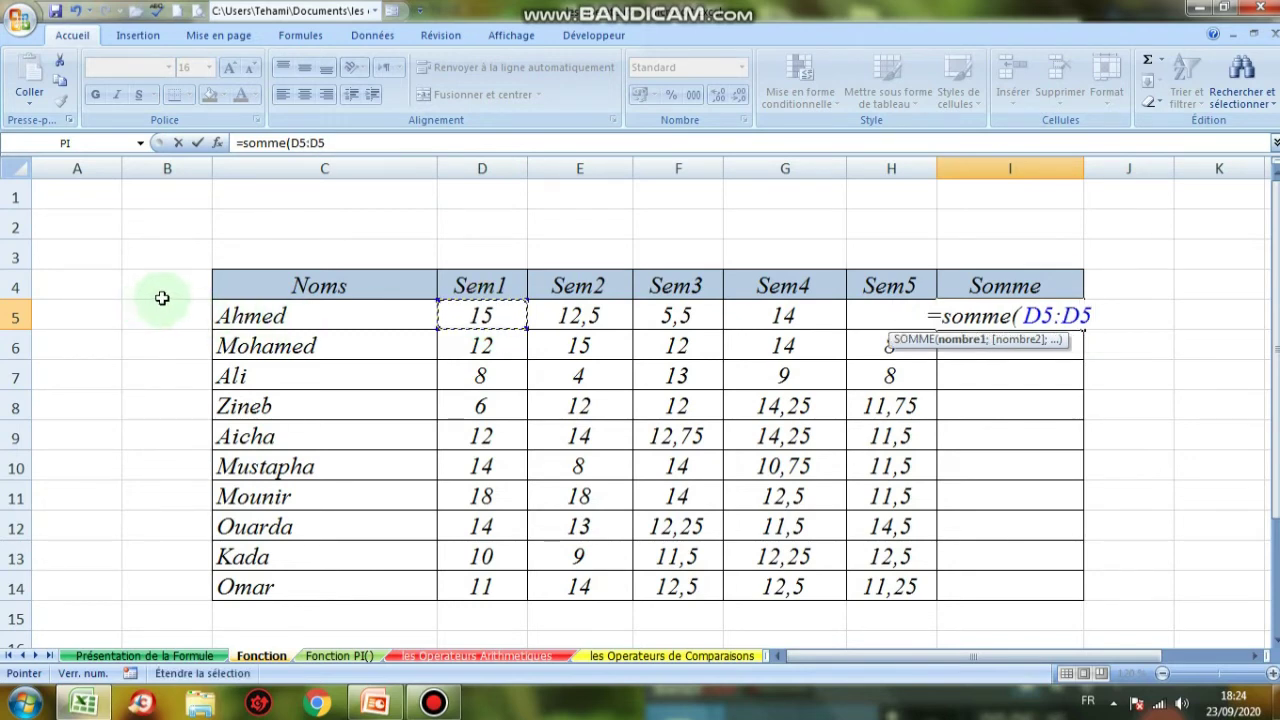
key(BackSpace)
key(BackSpace)
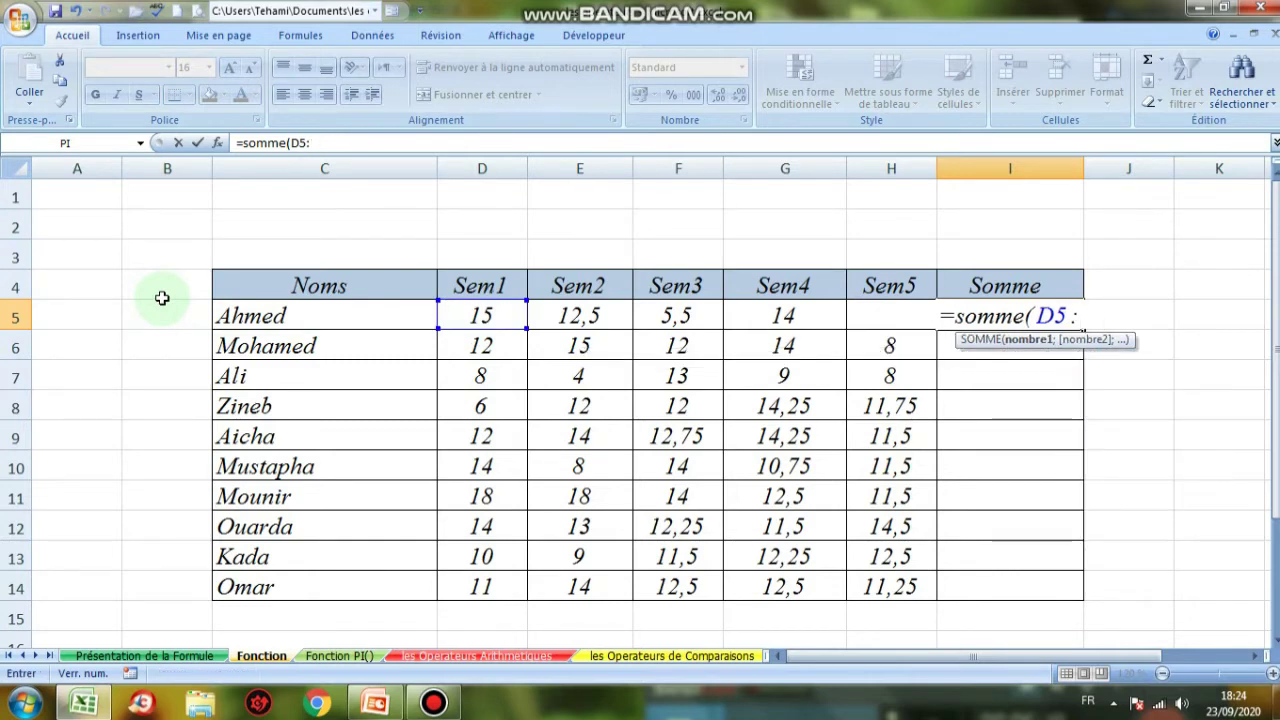
text(:)
key(BackSpace)
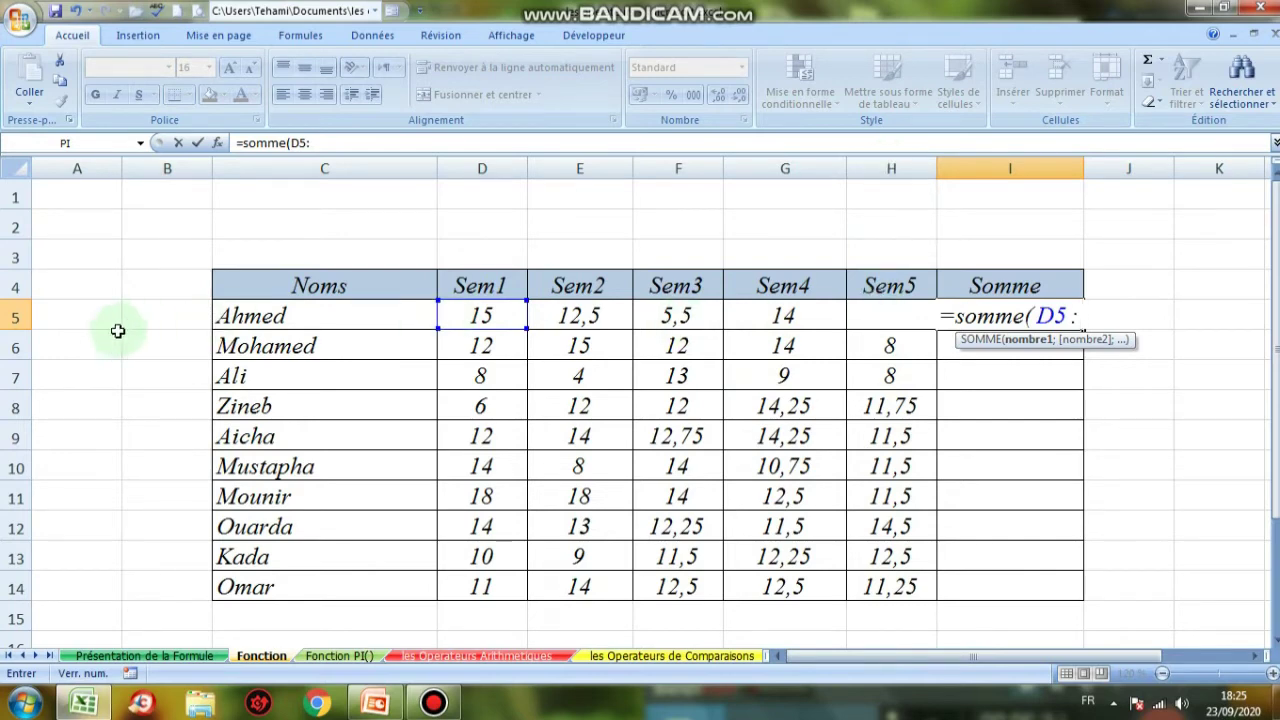
text(h5)
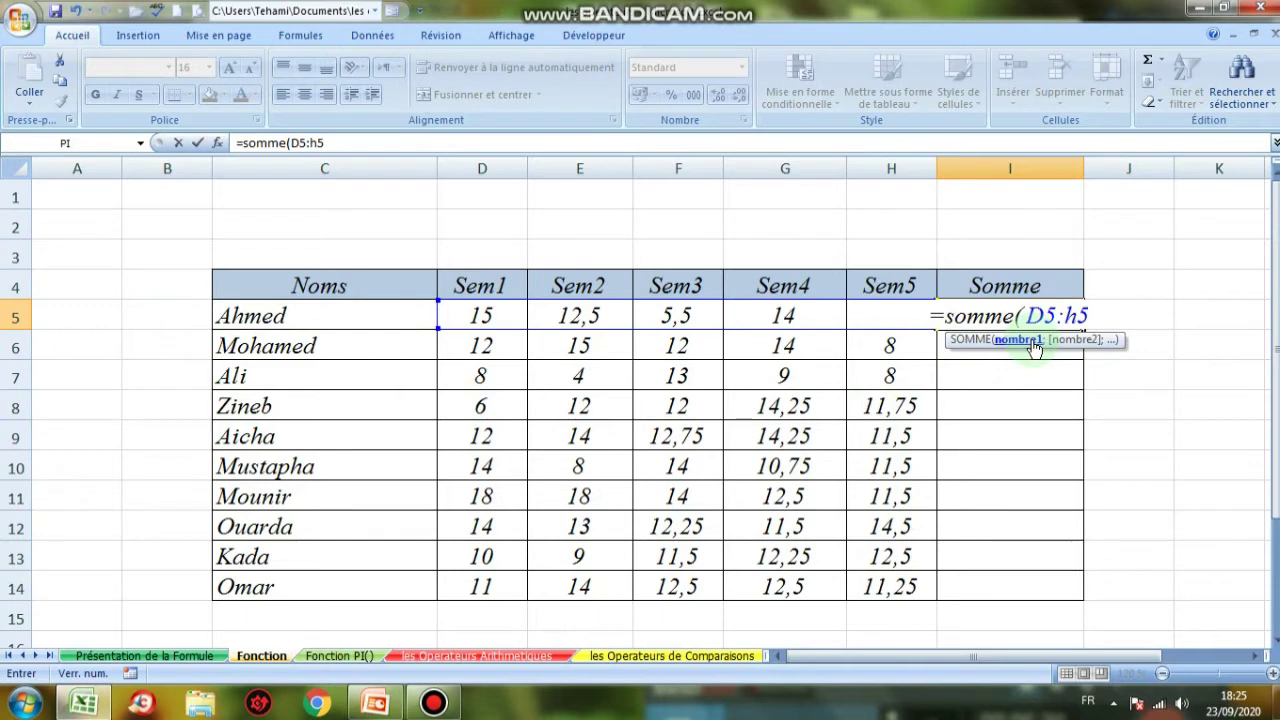
text())
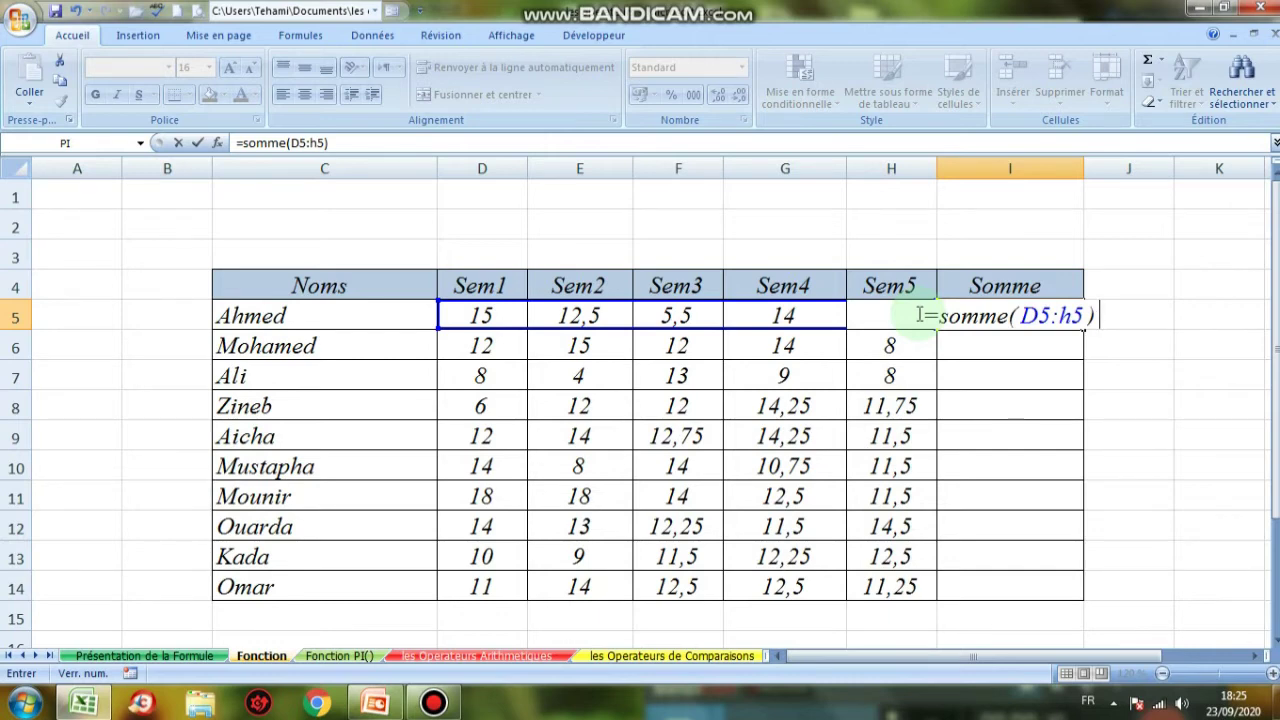
key(Return)
Fill the SOMME formula from cell I5 down the Somme column through I14
click(1057, 318)
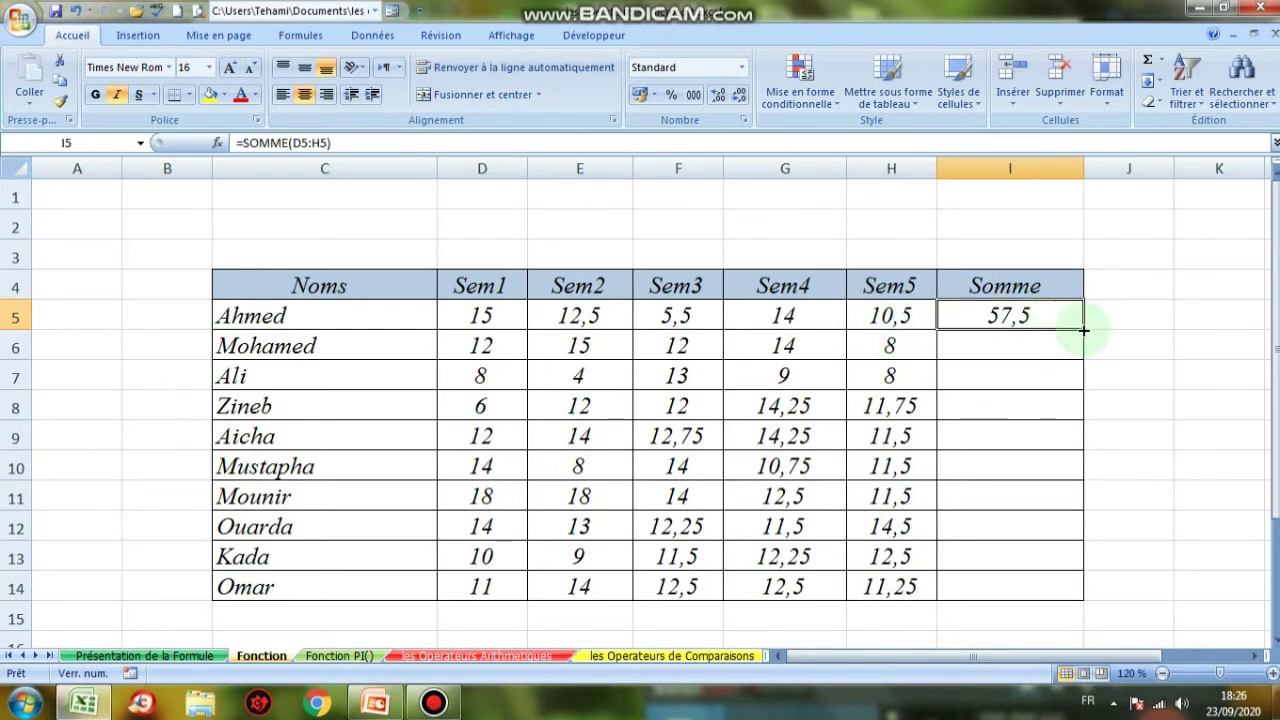
drag(1084, 330, 1084, 330)
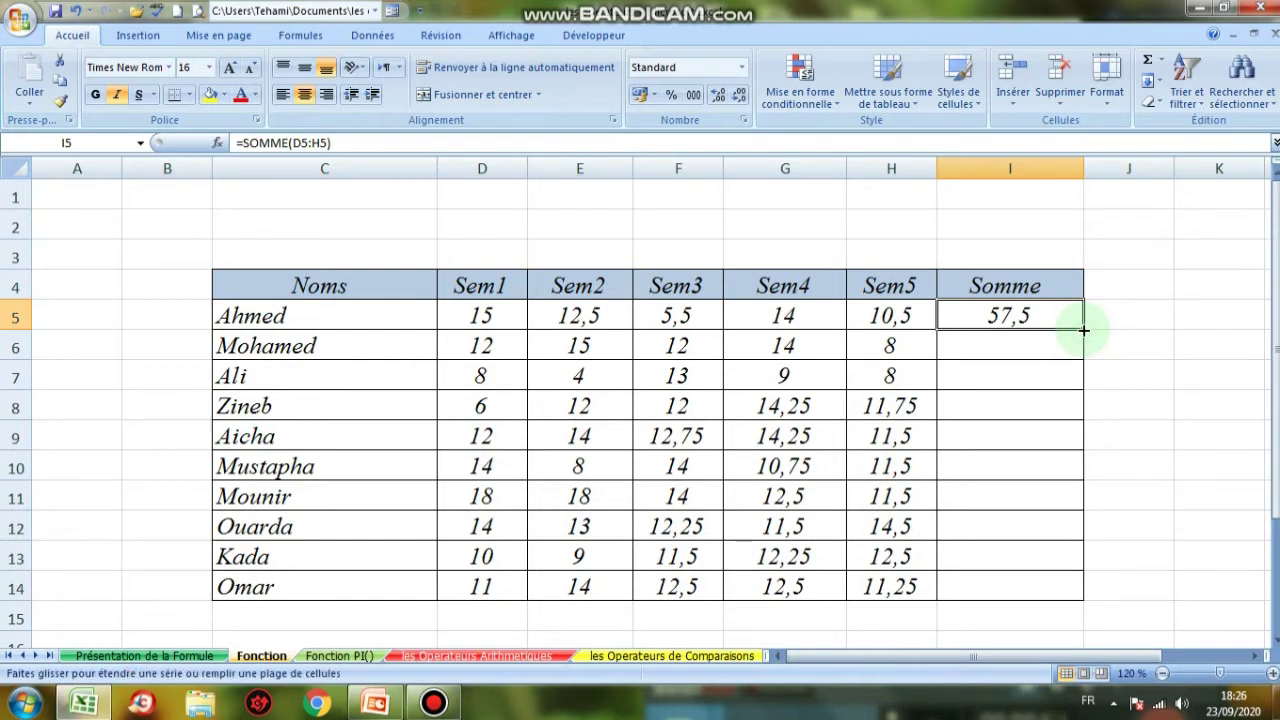
drag(1084, 330, 1084, 594)
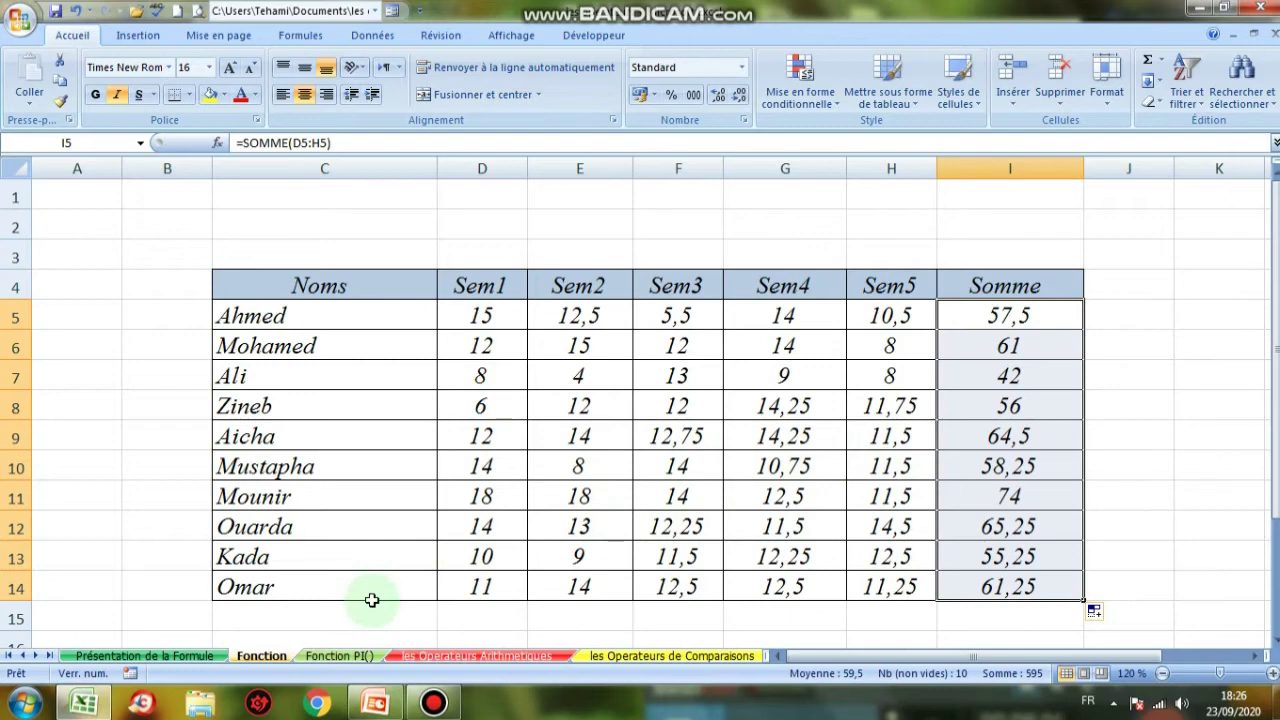
Switch back to the PowerPoint slideshow on calculation formulas
click(377, 705)
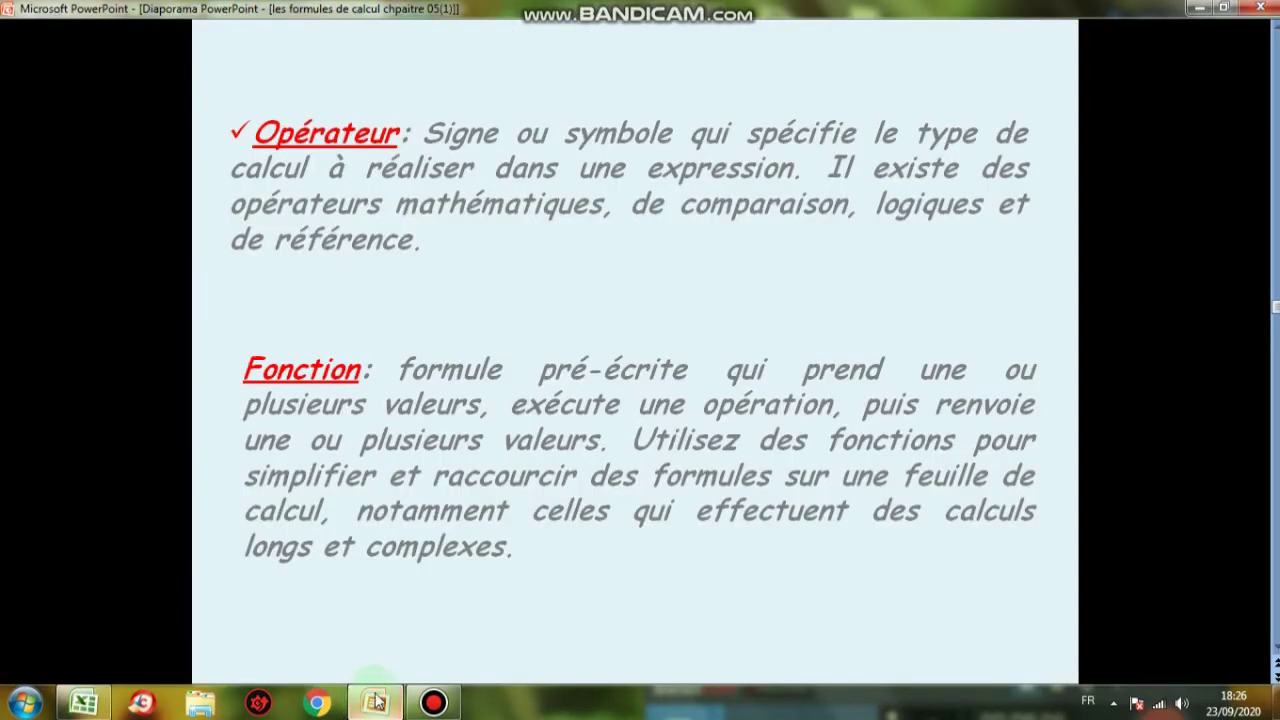